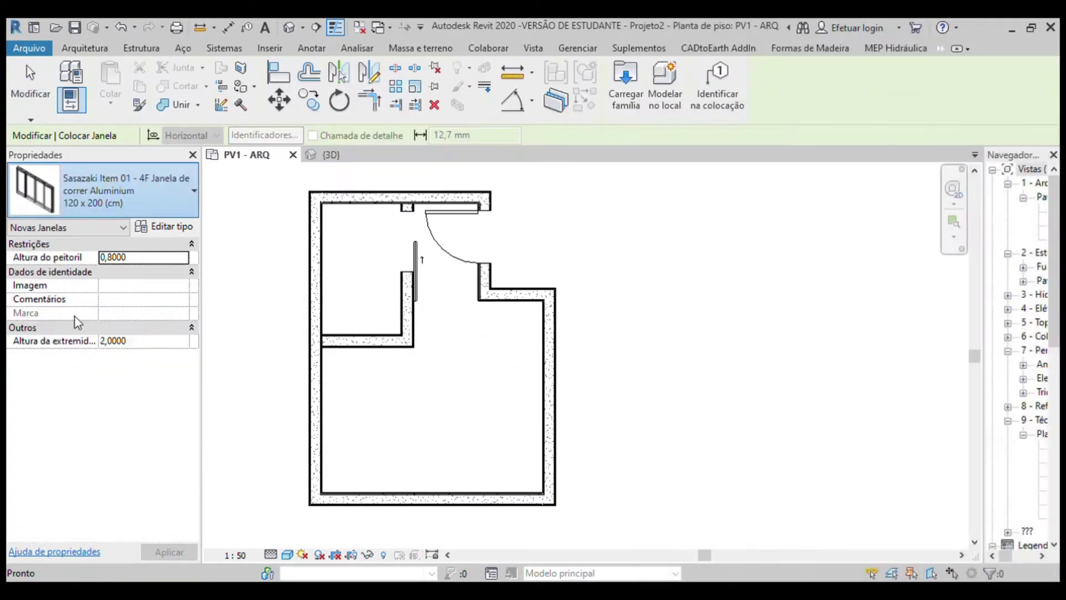
Step: Switch from placing windows to placing doors using the DR shortcut
key("d")
key("r")
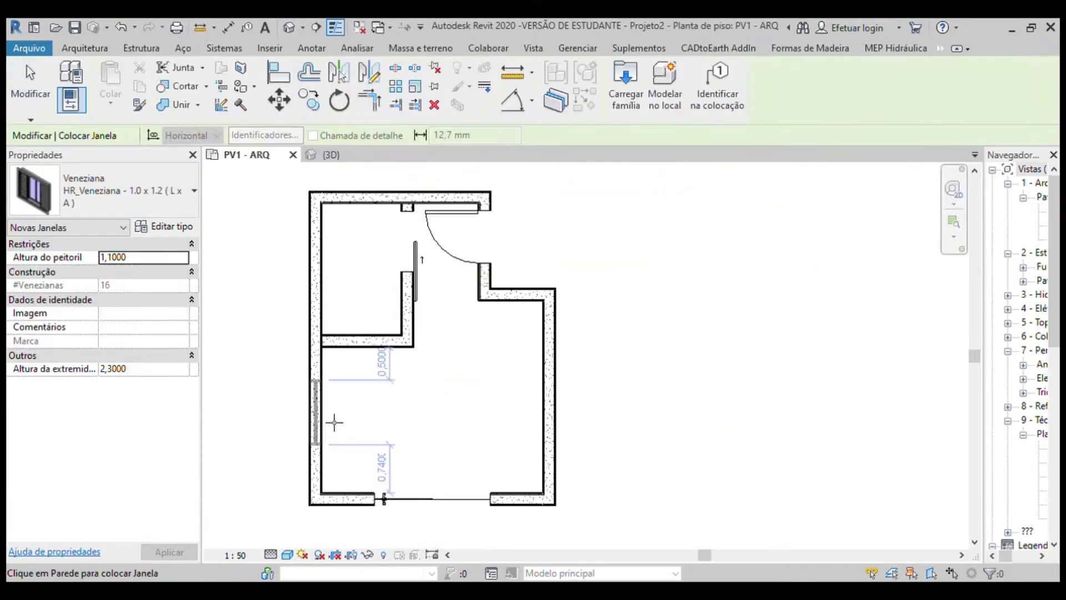
Step: Mirror the room across its right wall and select the mirrored room's walls
left_click(556, 388)
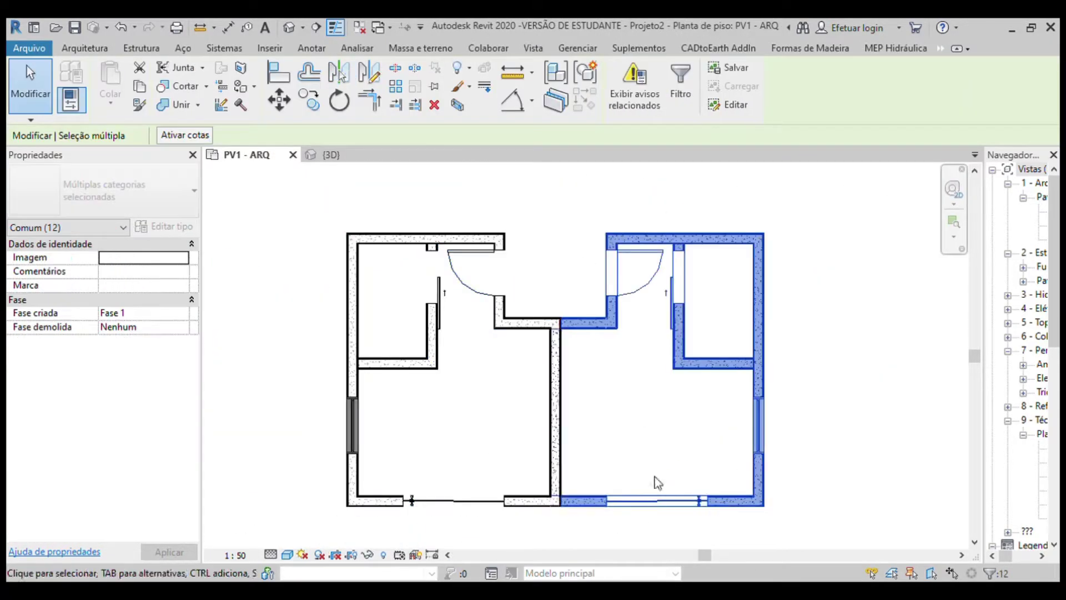
key("w")
key("a")
left_click_drag(791, 528, 597, 201)
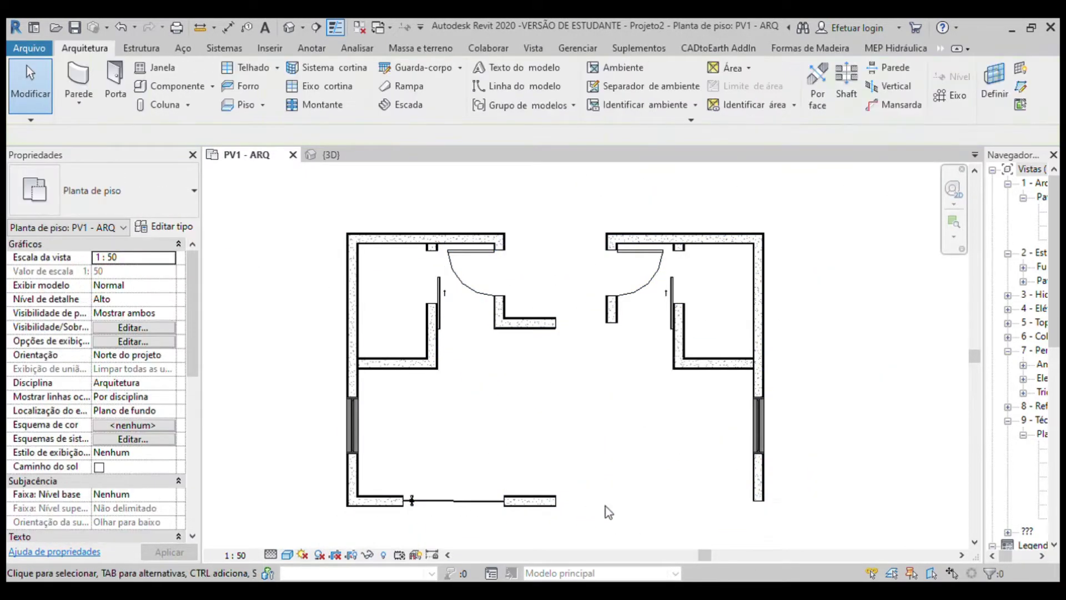
Step: Move the right room next to the left room and end the window and door placement
key("w")
key("n")
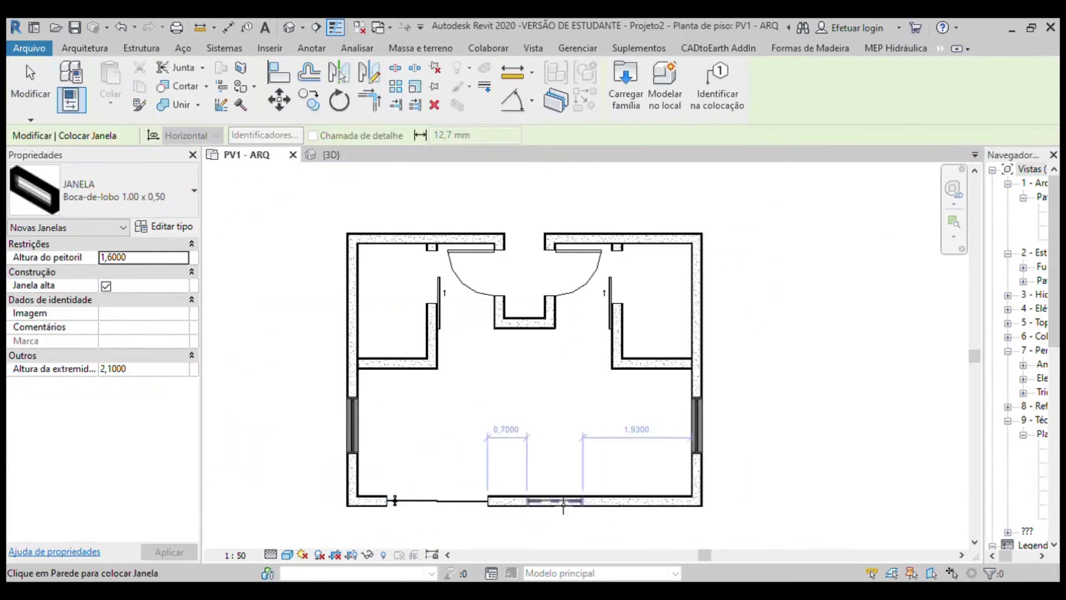
key("d")
key("r")
key("Escape")
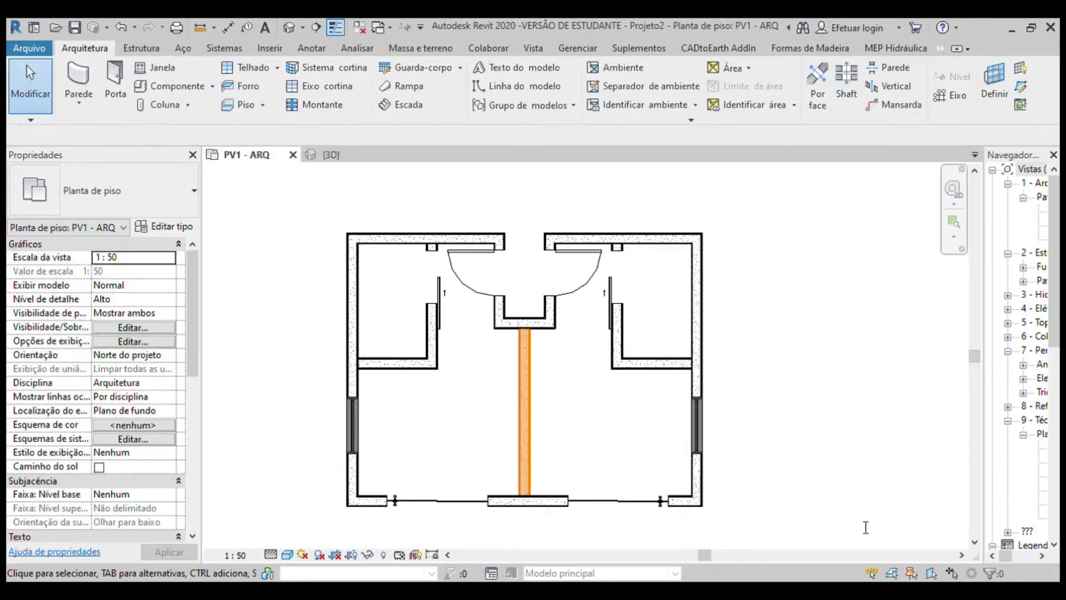
Step: View the 3D model from the top and select a window in the bottom wall
key("ctrl+Tab")
left_click(931, 221)
left_click(514, 442)
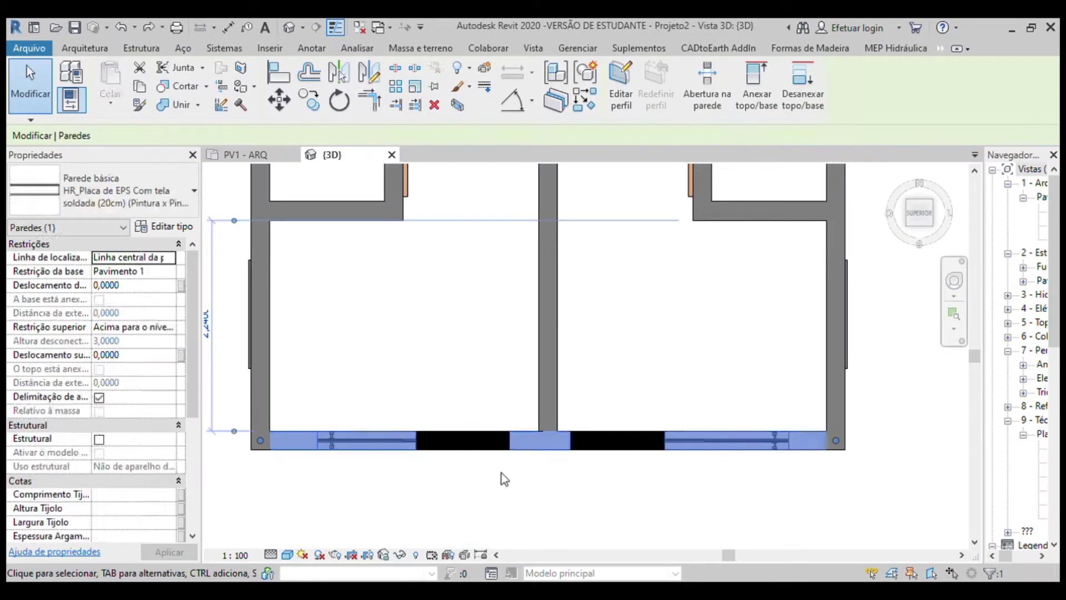
Step: Add the second bottom-wall window to the 3D selection
left_click(592, 441)
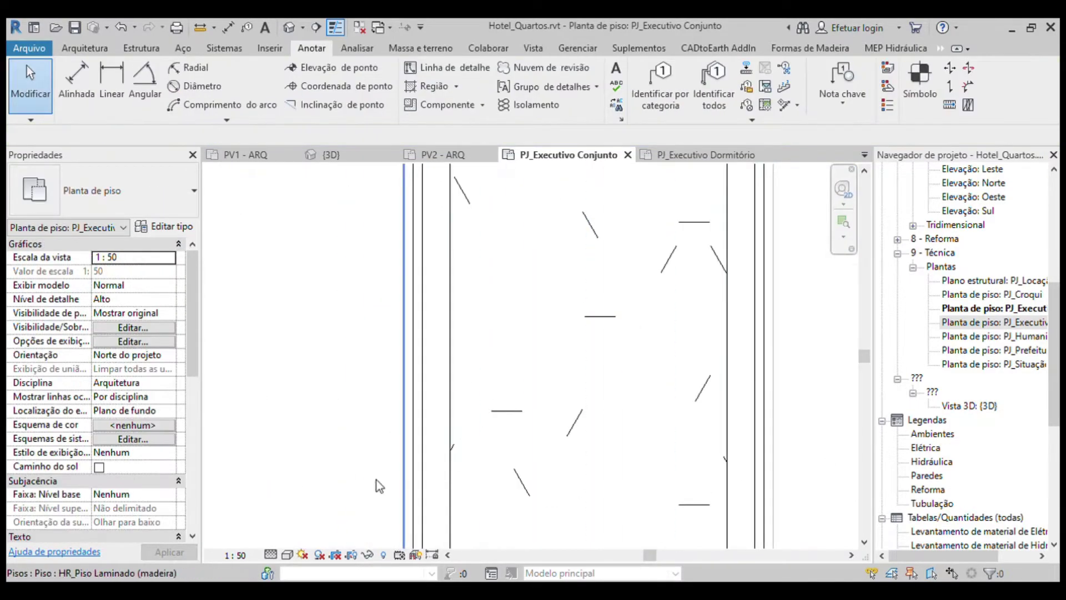
Step: Select the 2D Guarda Roupas wardrobe item in the dormitory plan
left_click(418, 274)
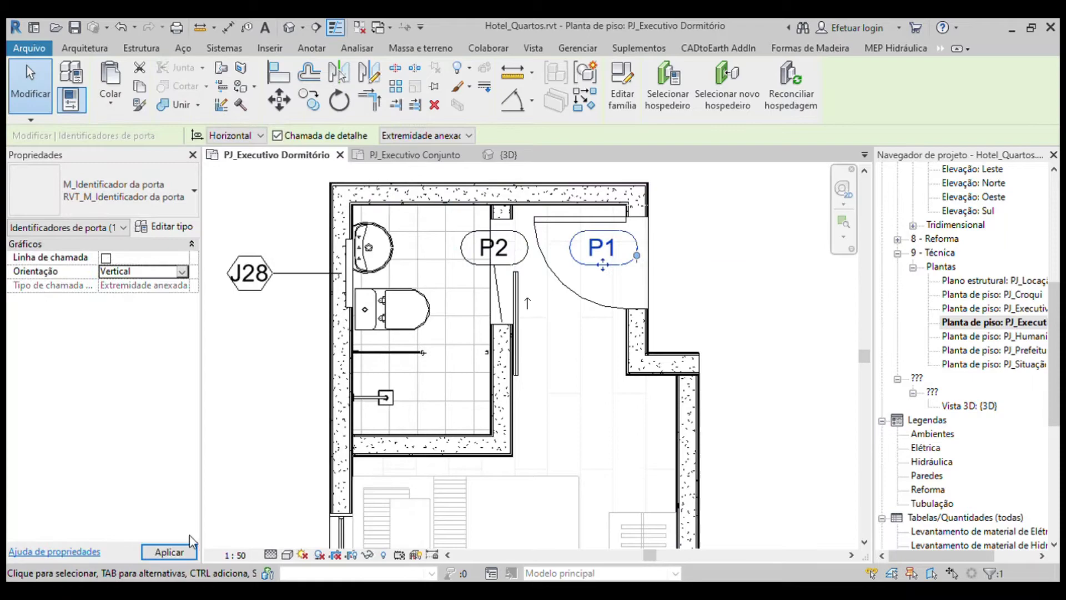
Step: Turn the P1 door tag vertical and set the room tag's level to 0,02
left_click(191, 541)
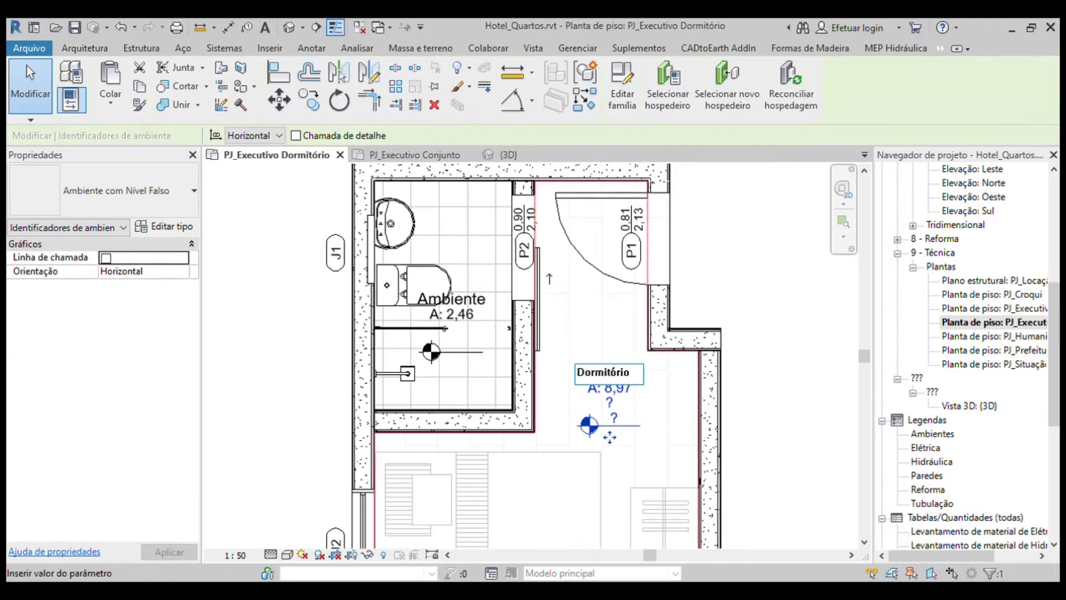
left_click(444, 349)
left_click(444, 349)
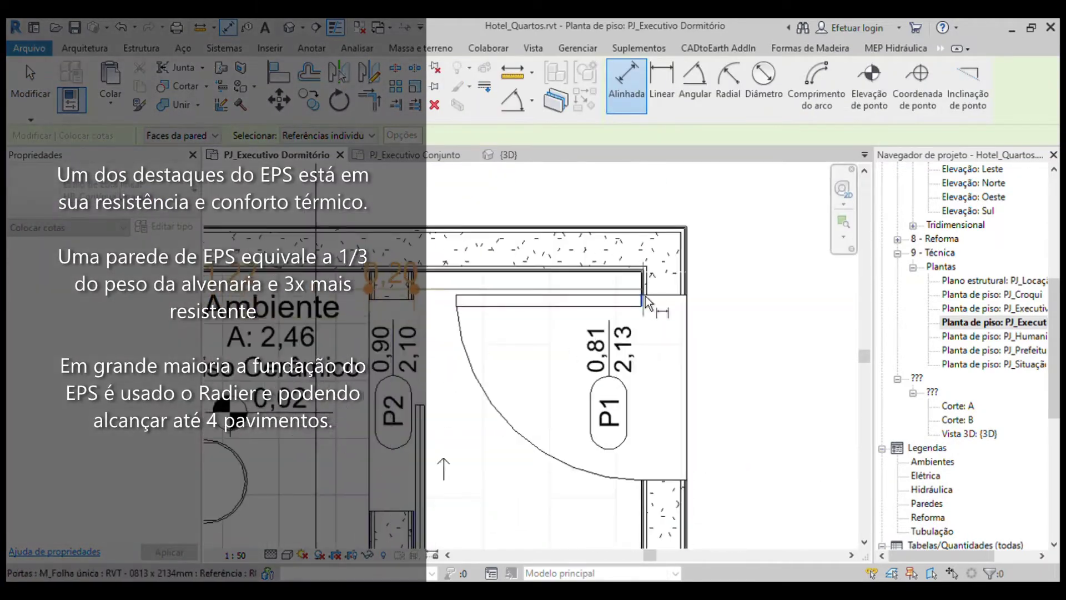
Step: Add aligned dimension chains along the top wall and around the Dormitório room
scroll(646, 303, "down", 5)
scroll(555, 333, "up", 2)
middle_click_drag(638, 478, 491, 358)
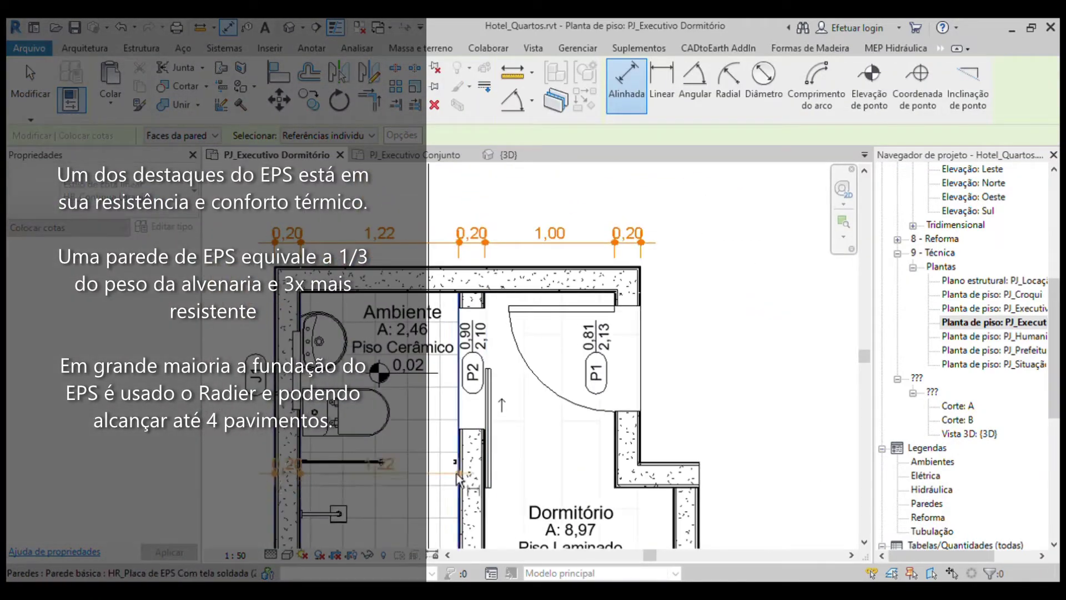
scroll(673, 297, "down", 3)
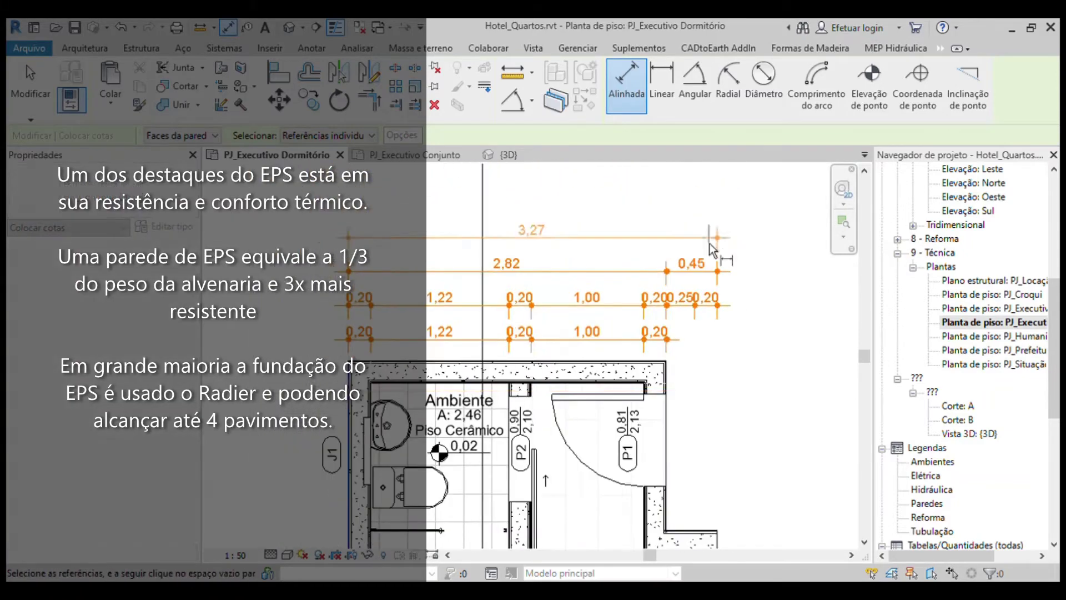
scroll(437, 353, "up", 3)
middle_click_drag(437, 353, 422, 544)
scroll(402, 341, "up", 2)
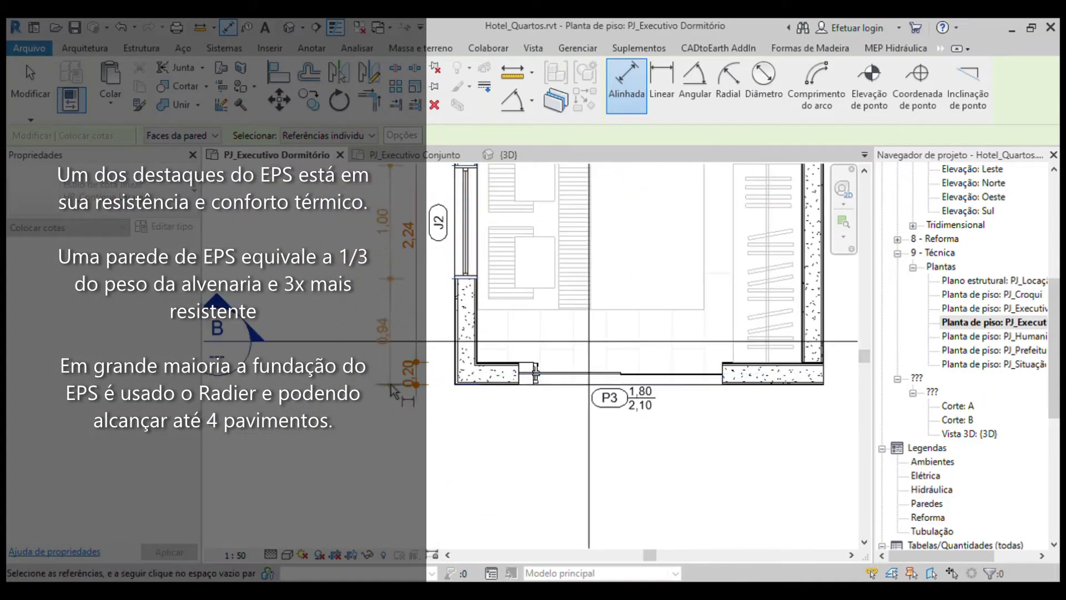
scroll(403, 341, "down", 2)
scroll(403, 342, "down", 2)
middle_click_drag(403, 341, 462, 442)
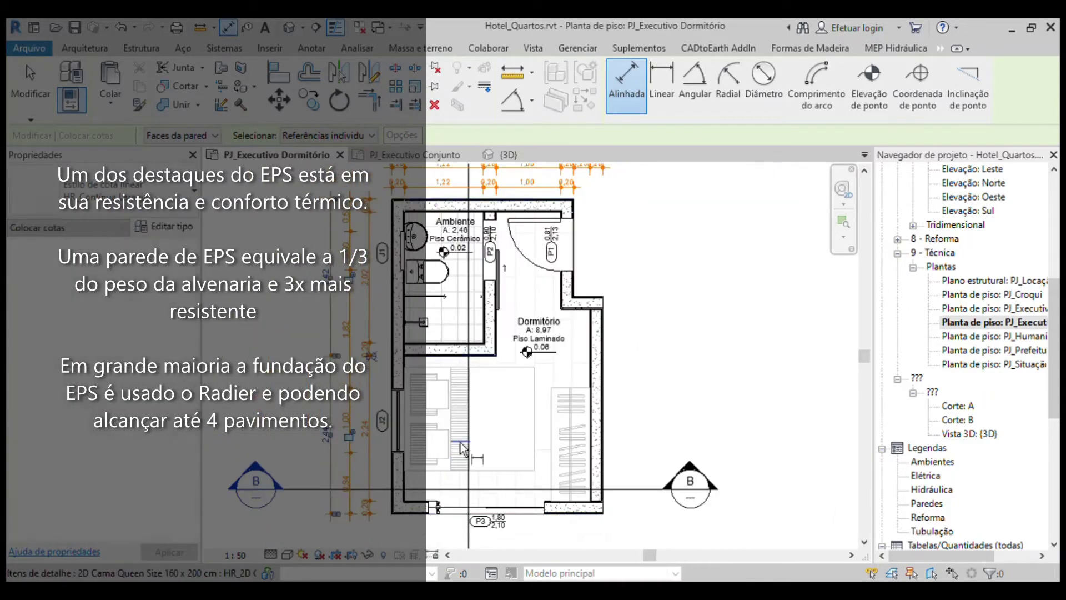
Step: Dimension the bottom wall near section A, then move the P3 door tag upward
scroll(559, 278, "up", 3)
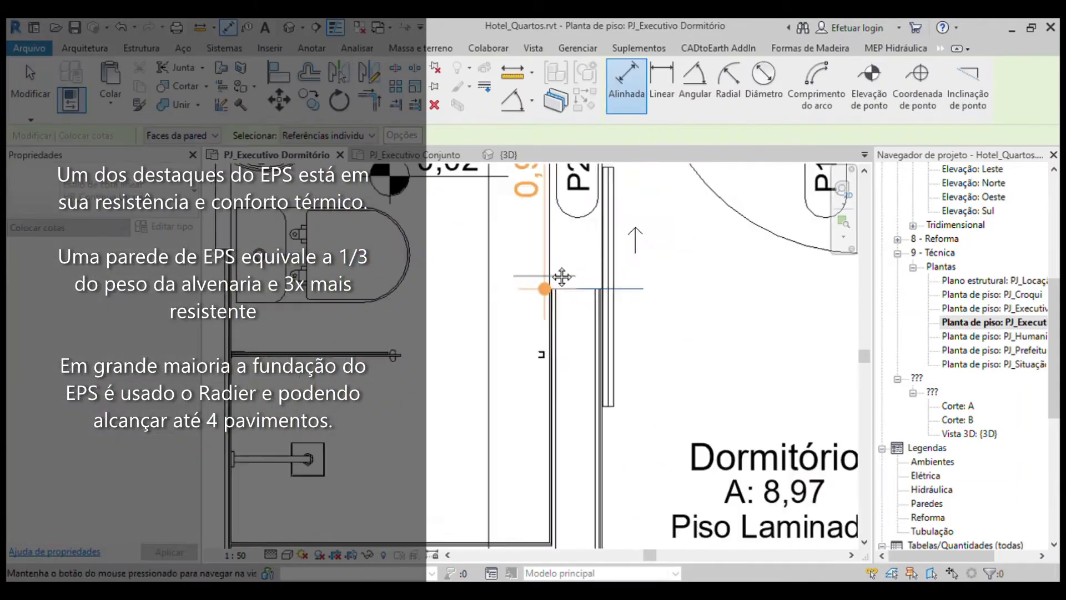
scroll(408, 497, "down", 2)
middle_click_drag(408, 497, 435, 403)
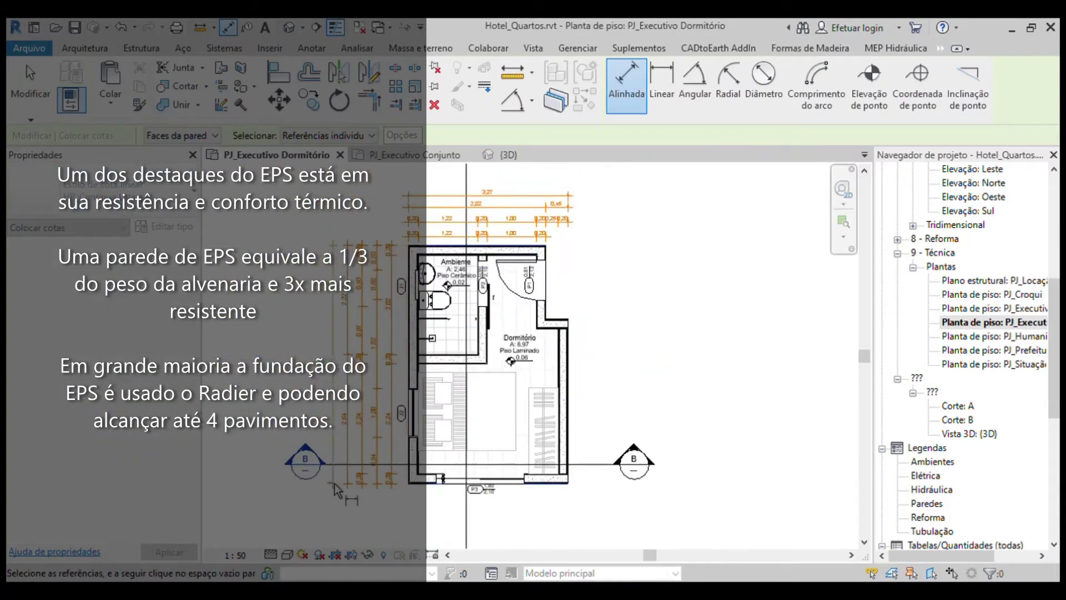
scroll(555, 361, "up", 2)
scroll(439, 205, "up", 3)
scroll(438, 206, "down", 2)
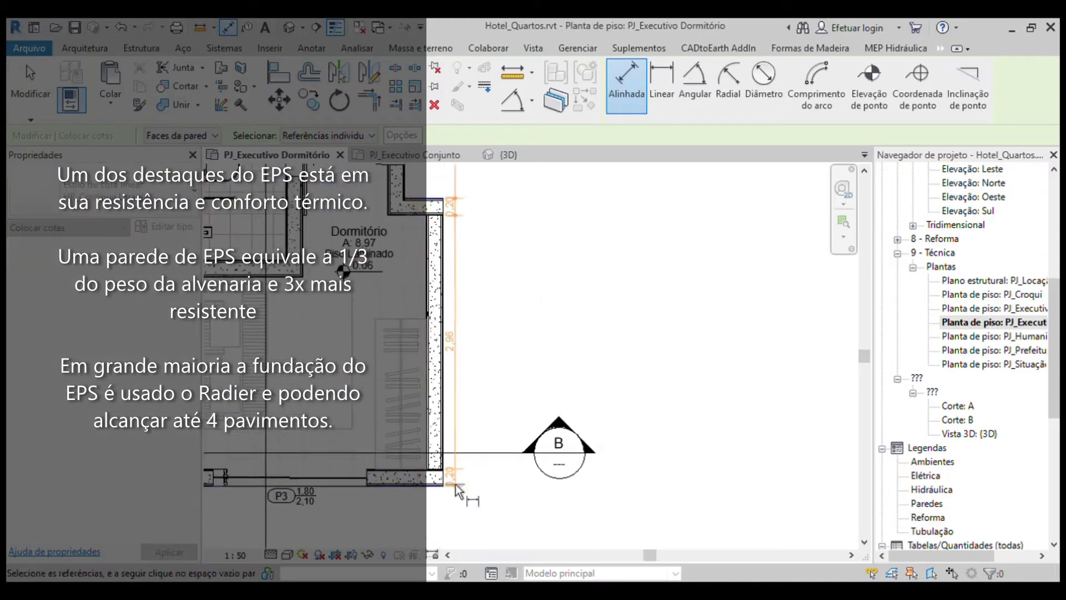
scroll(633, 409, "down", 3)
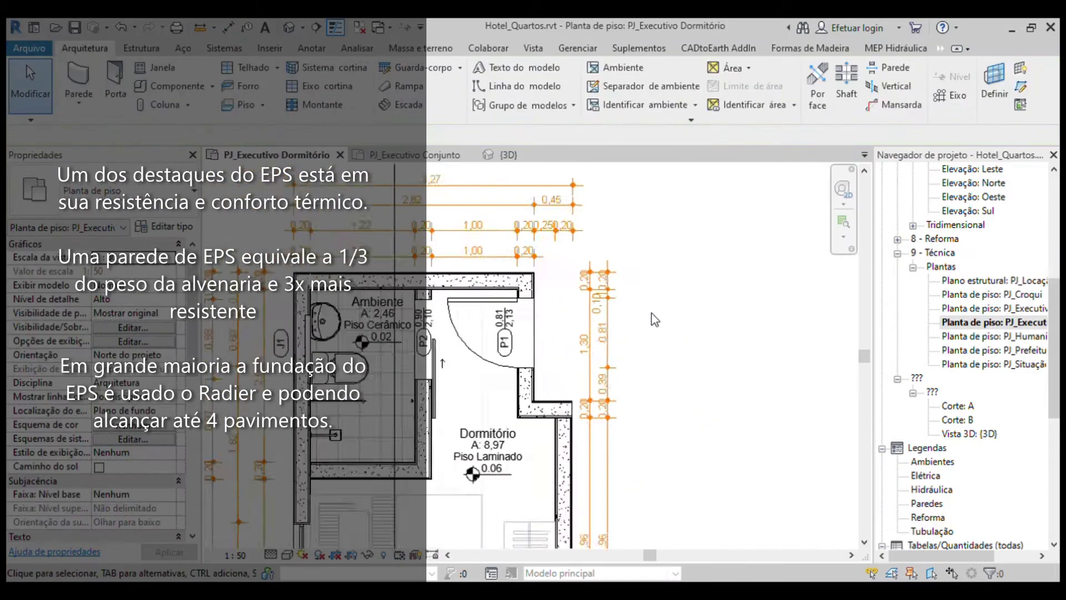
middle_click_drag(652, 312, 638, 194)
middle_click_drag(598, 225, 595, 272)
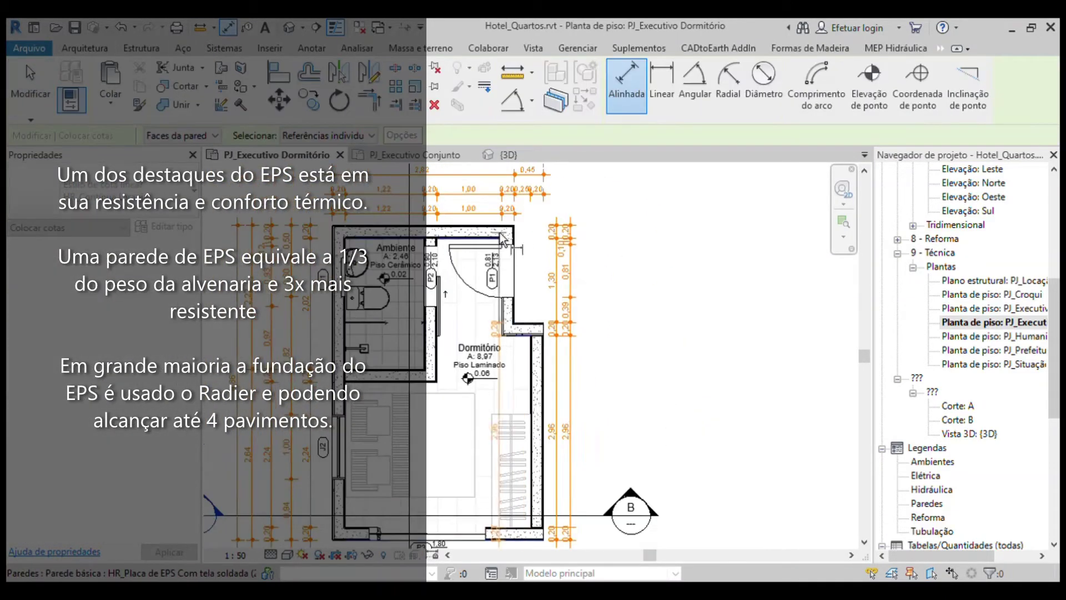
middle_click_drag(335, 532, 433, 387)
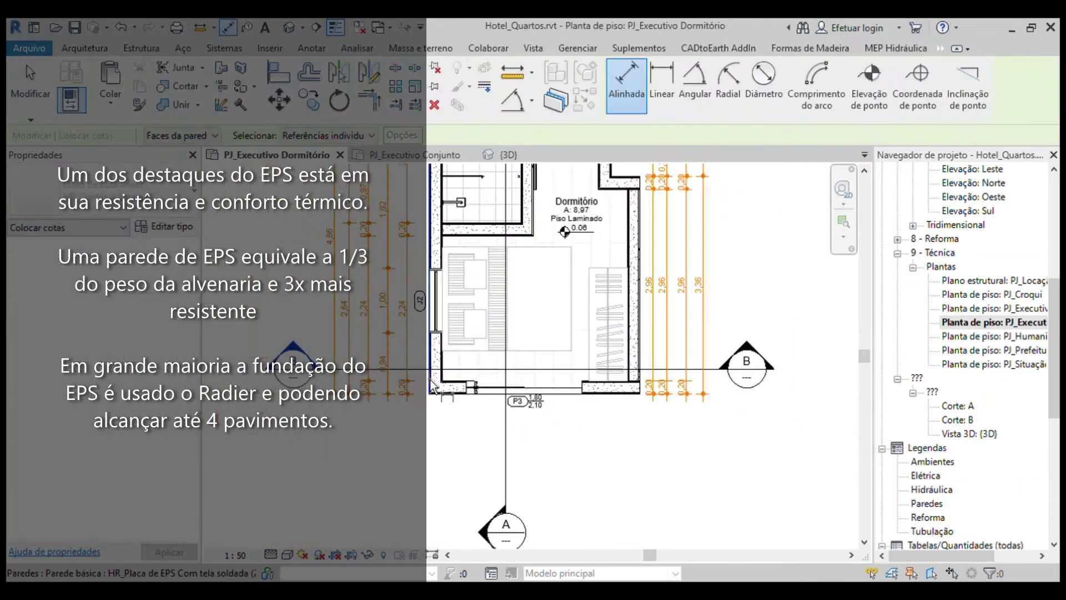
key("Escape")
left_click_drag(533, 433, 530, 414)
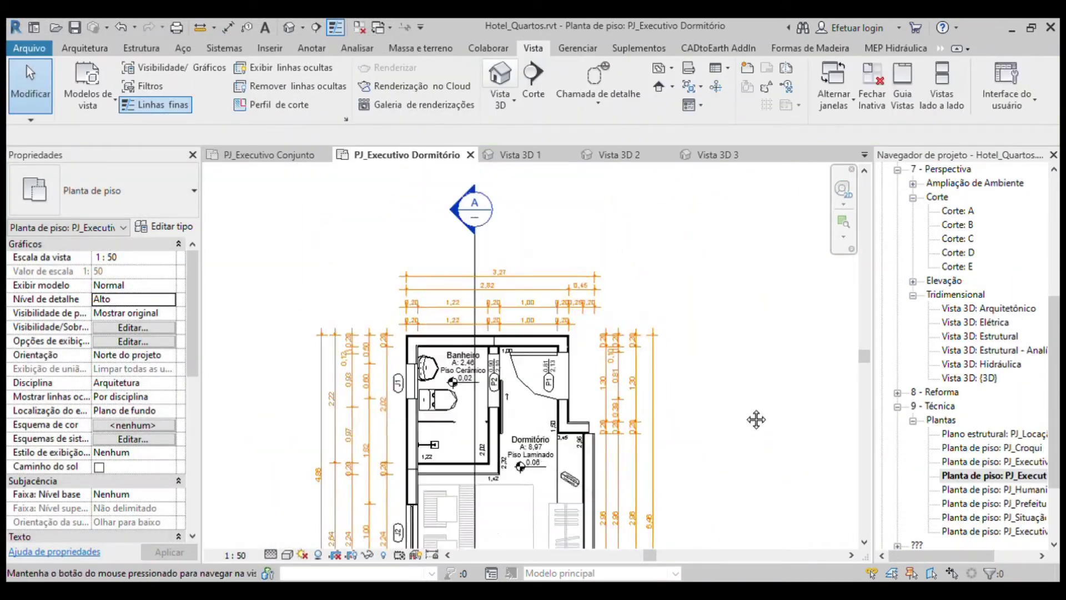
Step: Show the Vista 3D 1 interior perspective view
left_click(530, 155)
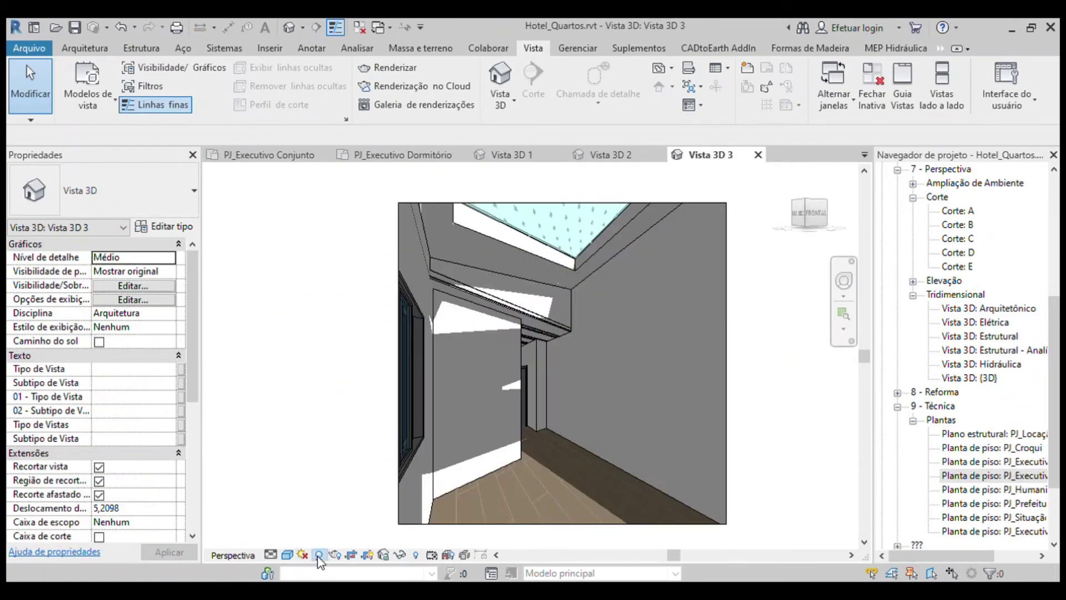